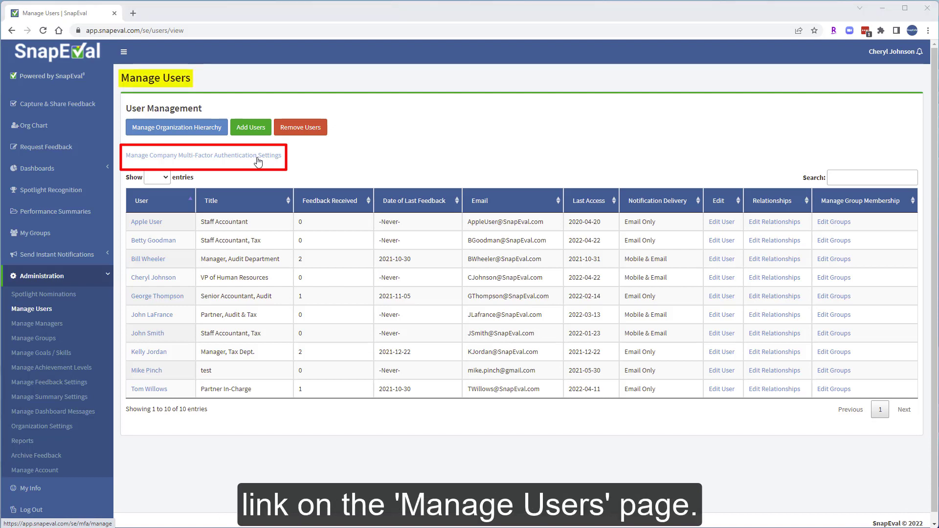
Step: Enable MFA for all employees in the company multi-factor authentication settings and submit the change
click(258, 156)
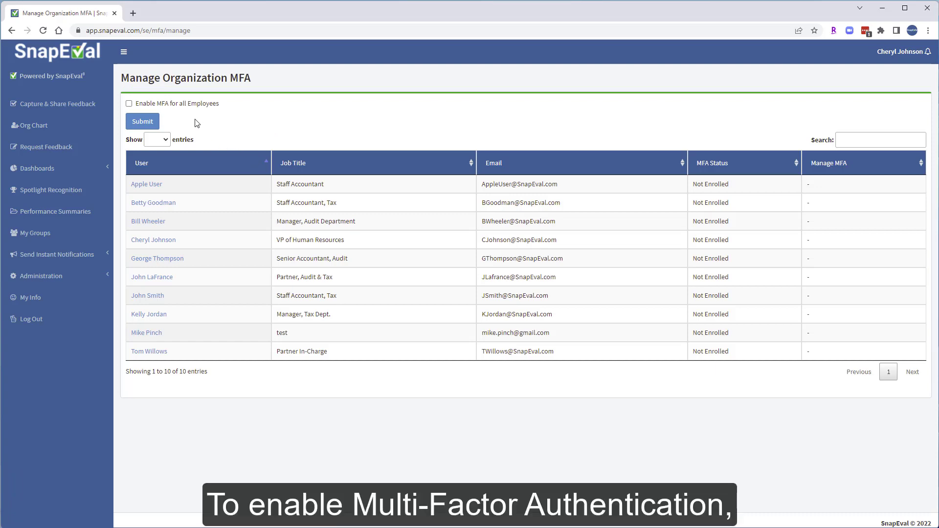
click(129, 104)
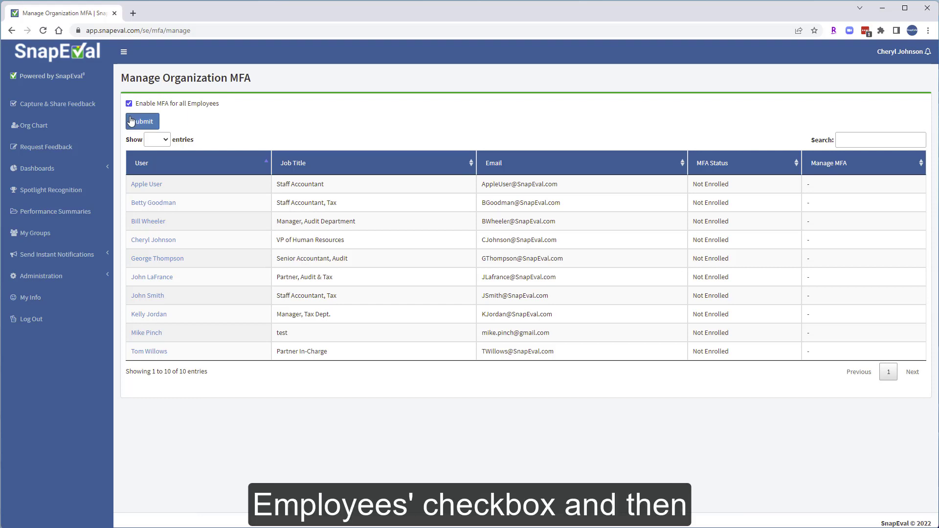
click(140, 125)
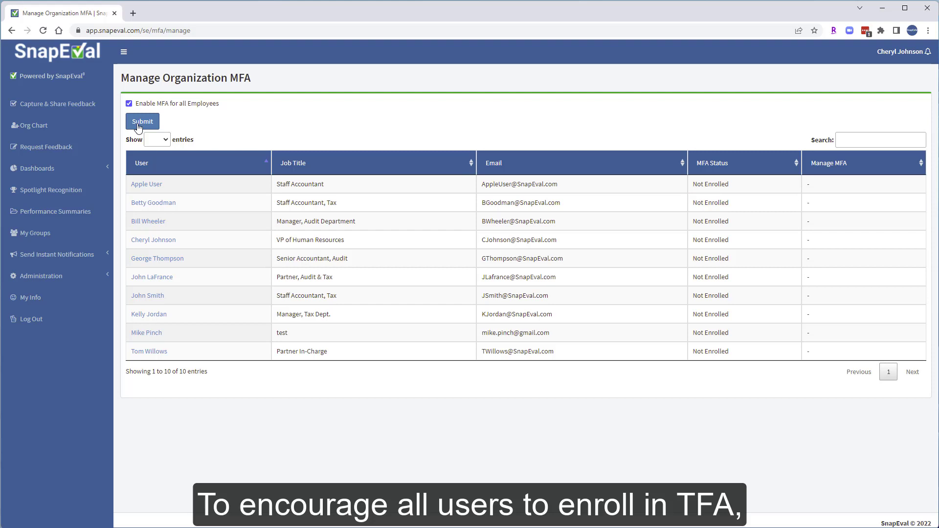
Step: Start creating a new dashboard message and select All Users as the receiving role
click(51, 277)
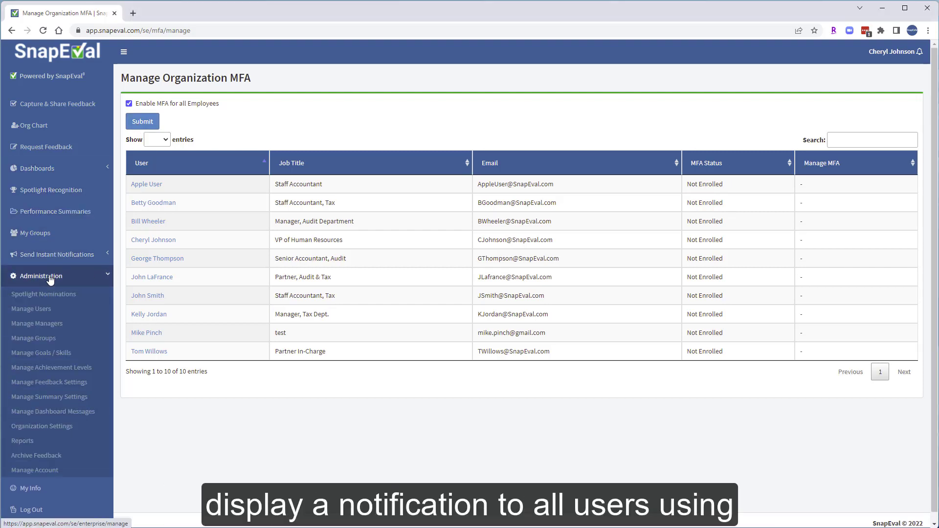
click(44, 414)
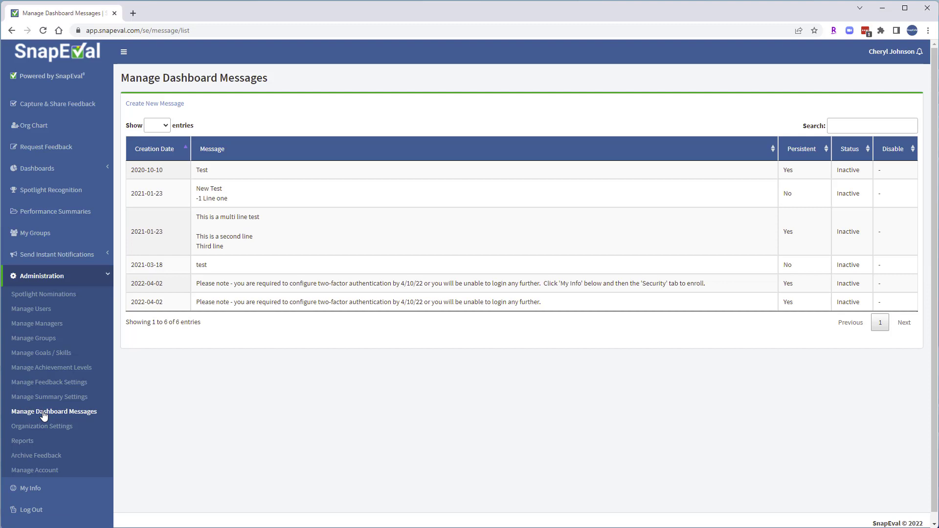
click(175, 106)
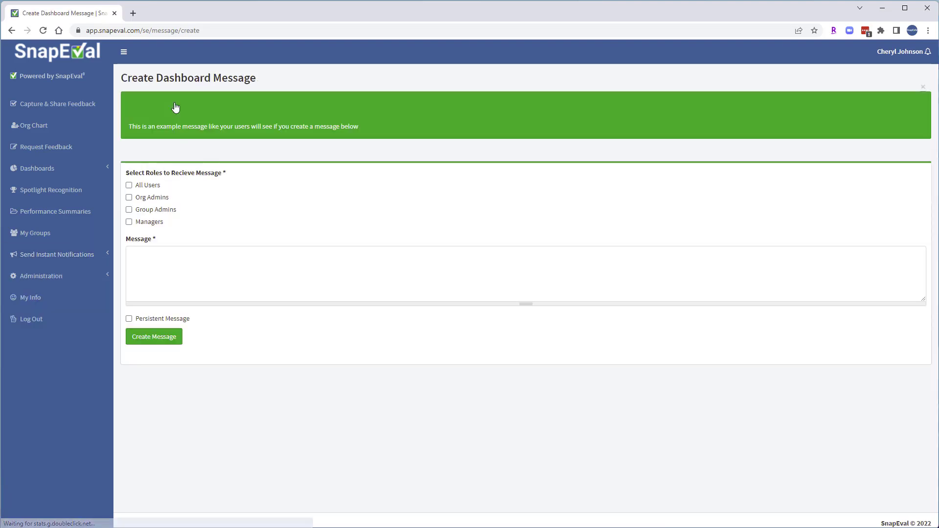
click(144, 190)
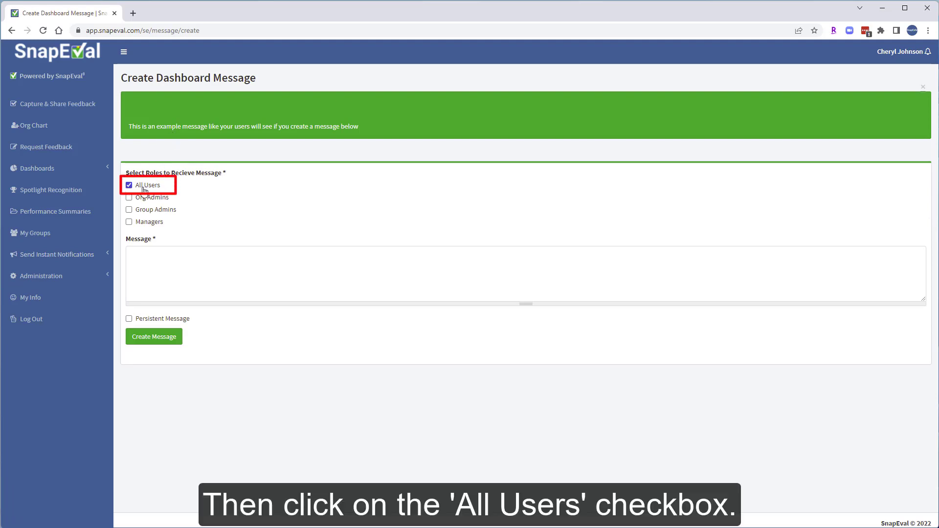
Step: Write a two-paragraph message stating that security policy requires Two-Factor Authentication and enrollment starts from the 'Security' link on 'My Info'
click(158, 254)
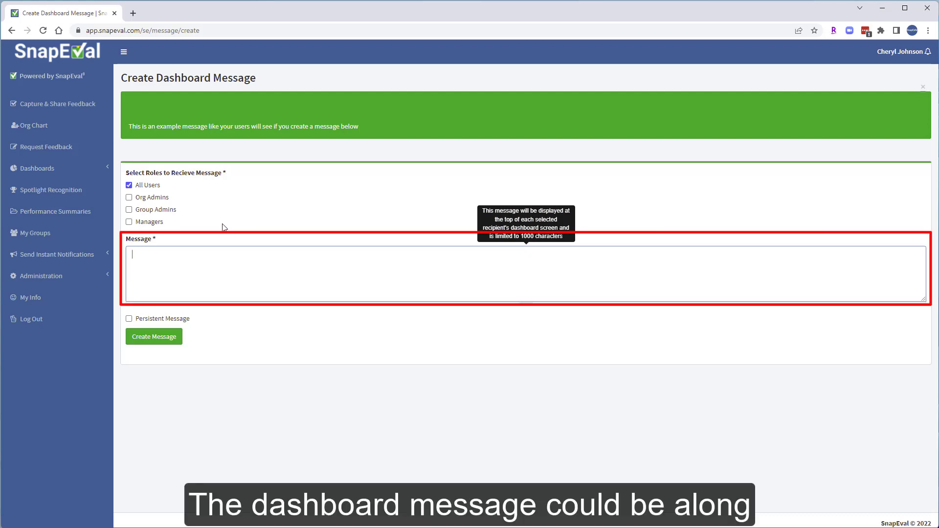
text(Ou)
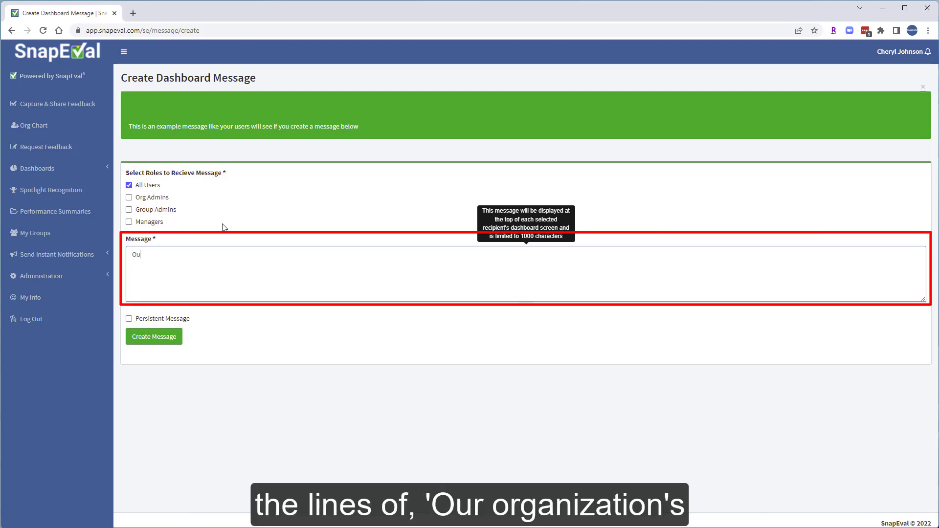
text(r organization's security policy requires that all users utilize Two-Factor Authentication to access their SnapEva)
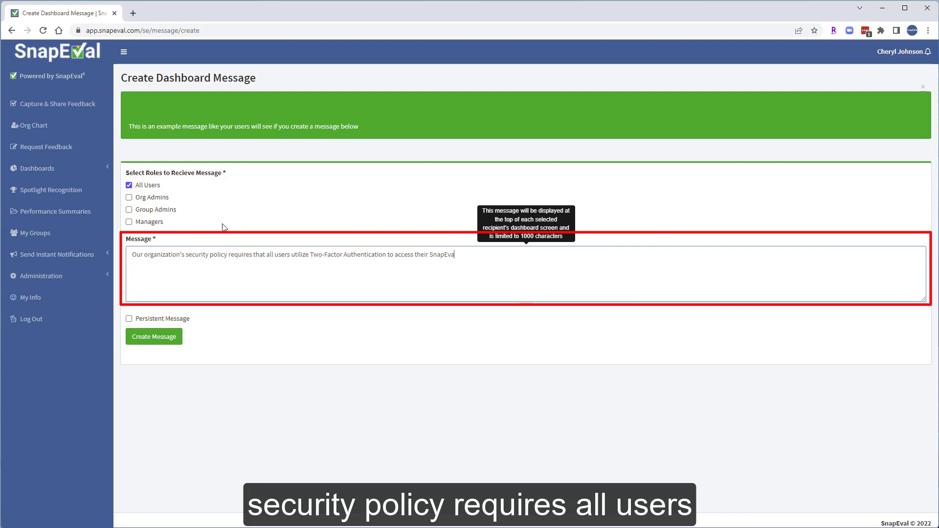
text(l account.)
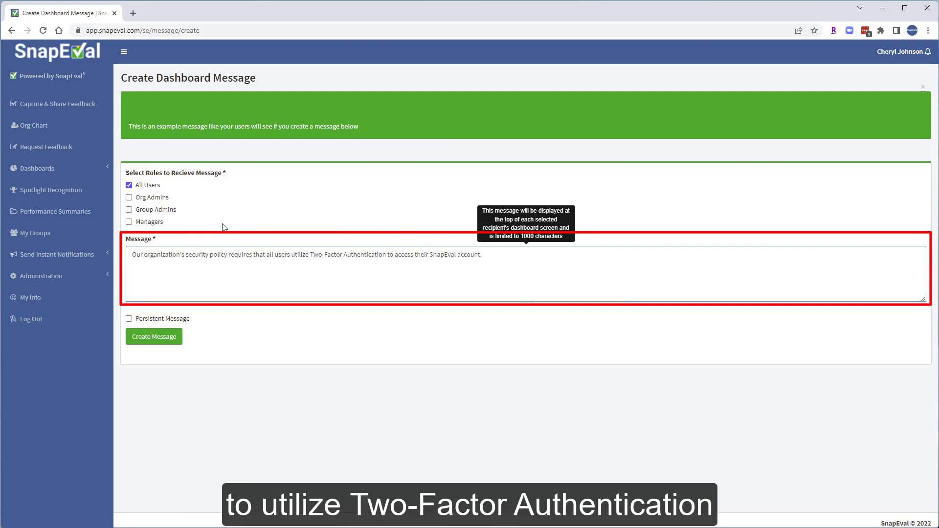
key(Return)
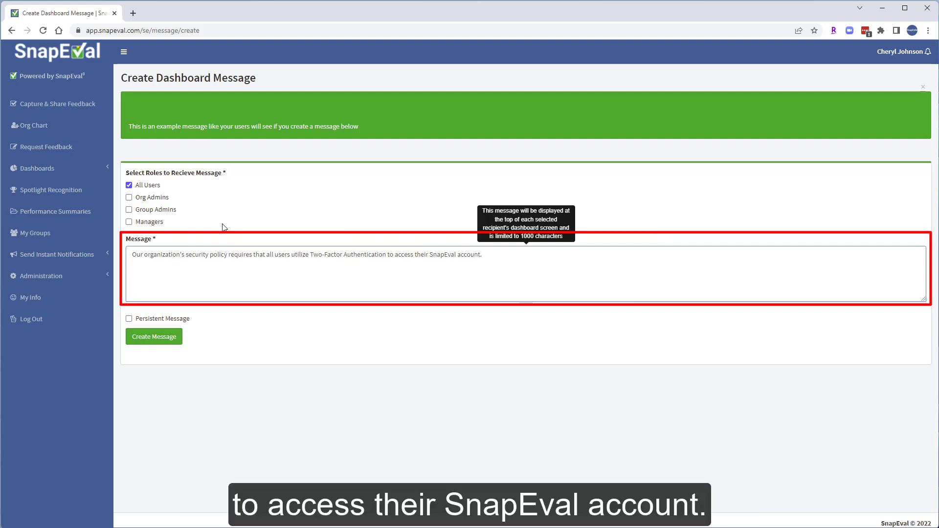
key(Return)
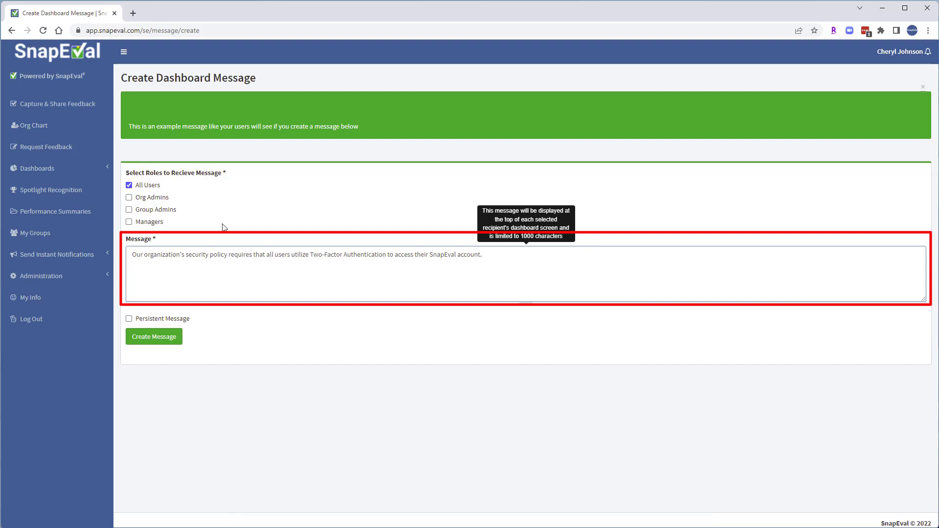
text(Two-Factor Authentication enrollment is a self-service process that can be initiated by clicking on the 'Security' link on your 'My )
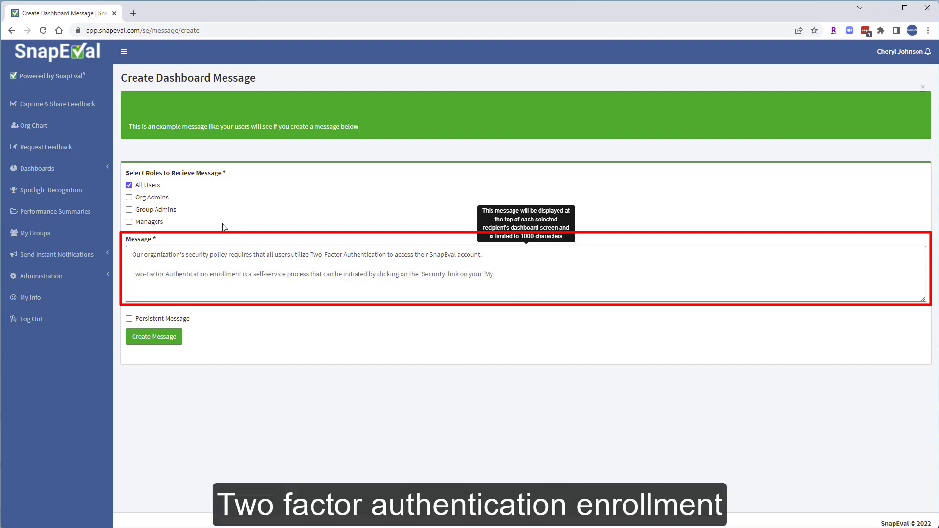
text(Info)
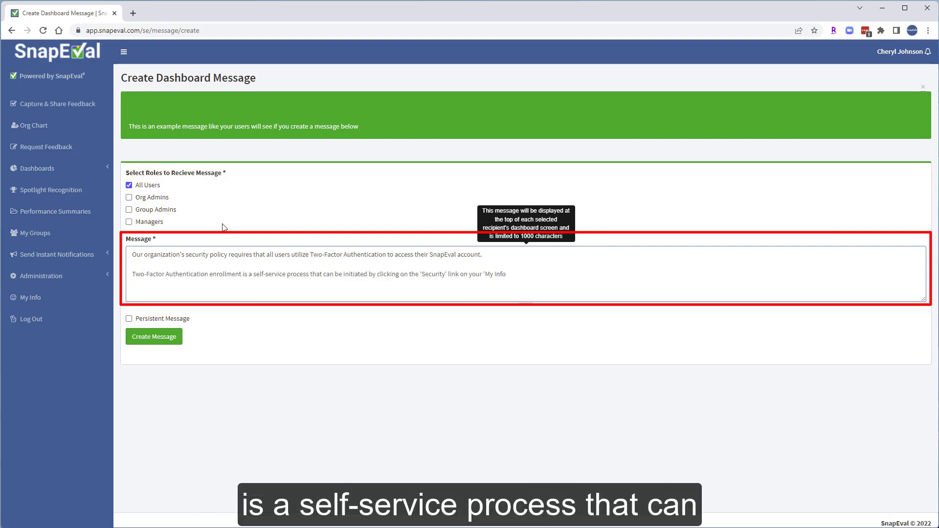
text(' page.)
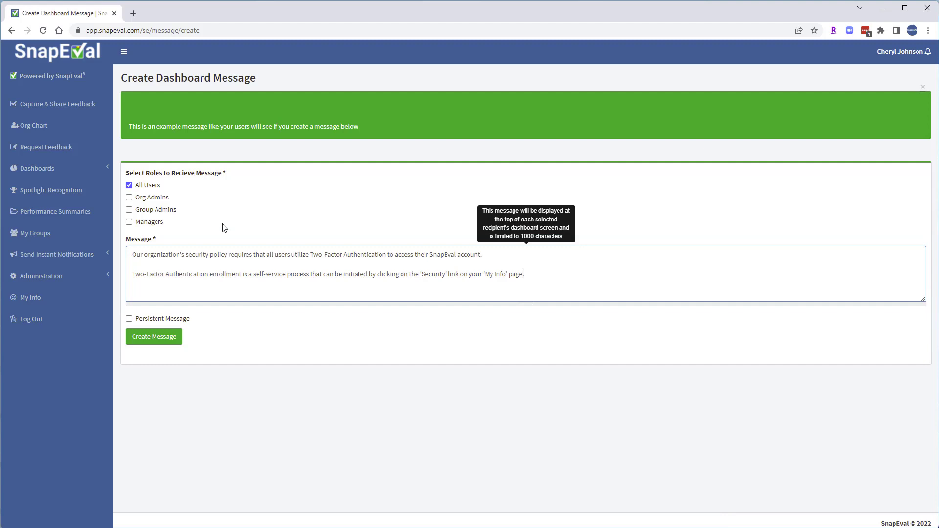
Step: Make the dashboard message persistent and create it
mouse_move(154, 321)
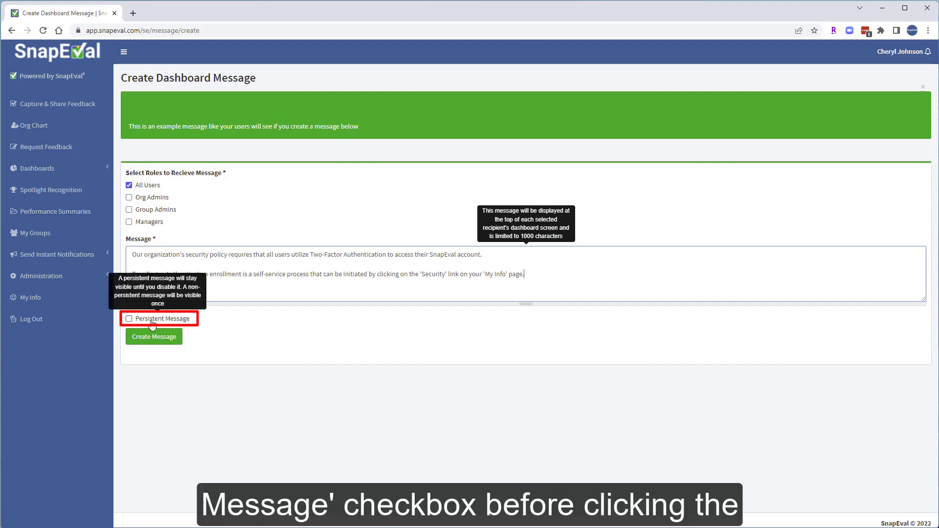
click(153, 324)
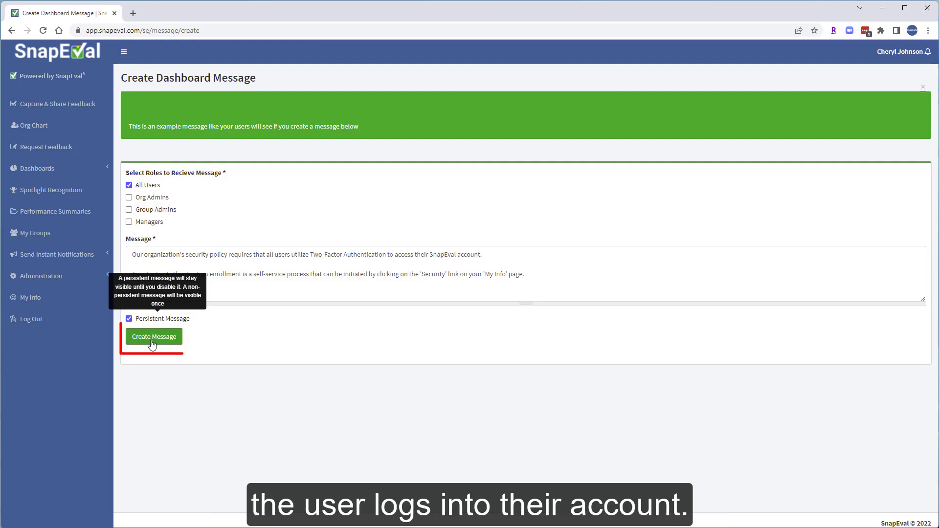
click(152, 337)
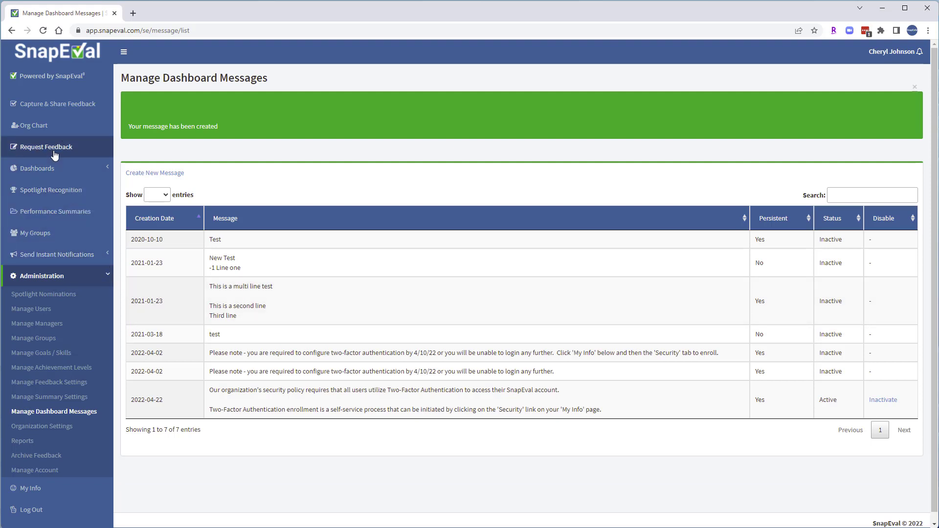
Step: Start an instant notification to everyone in the organization with the 'Important, reminder' message type
click(43, 130)
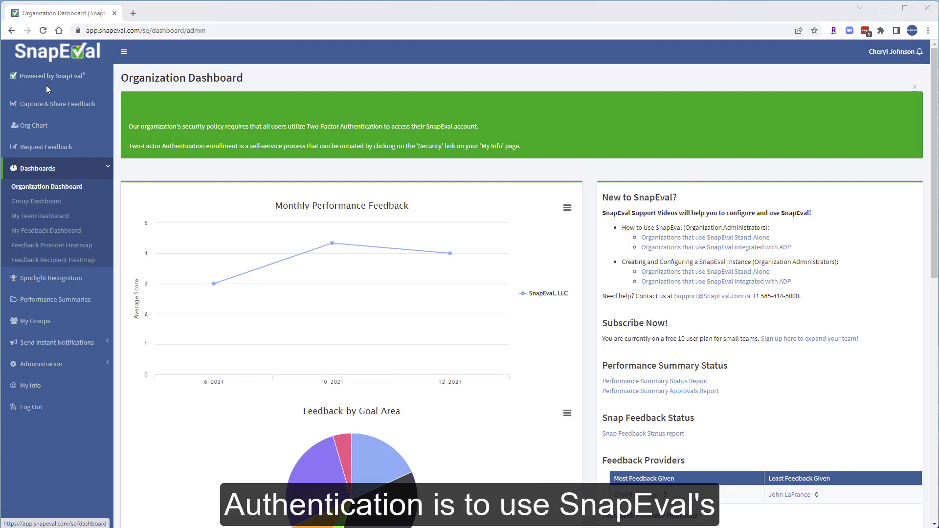
click(49, 344)
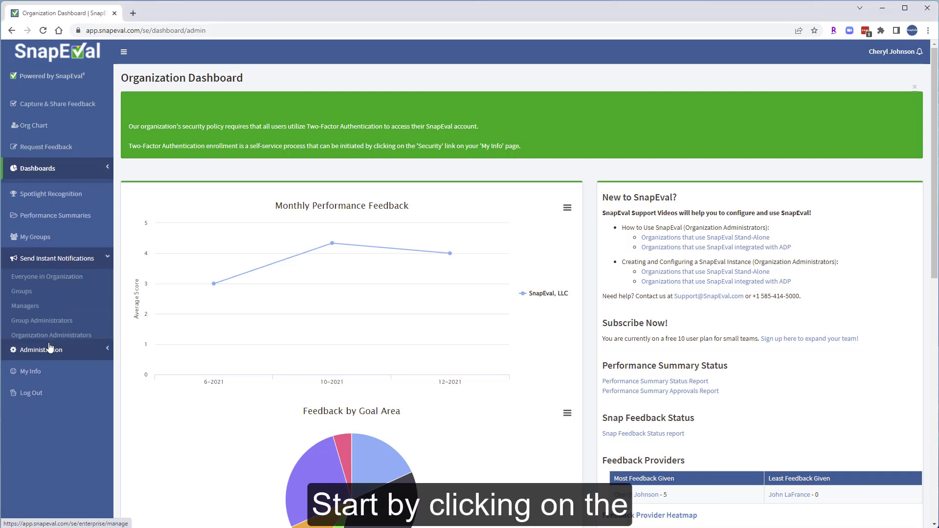
click(41, 275)
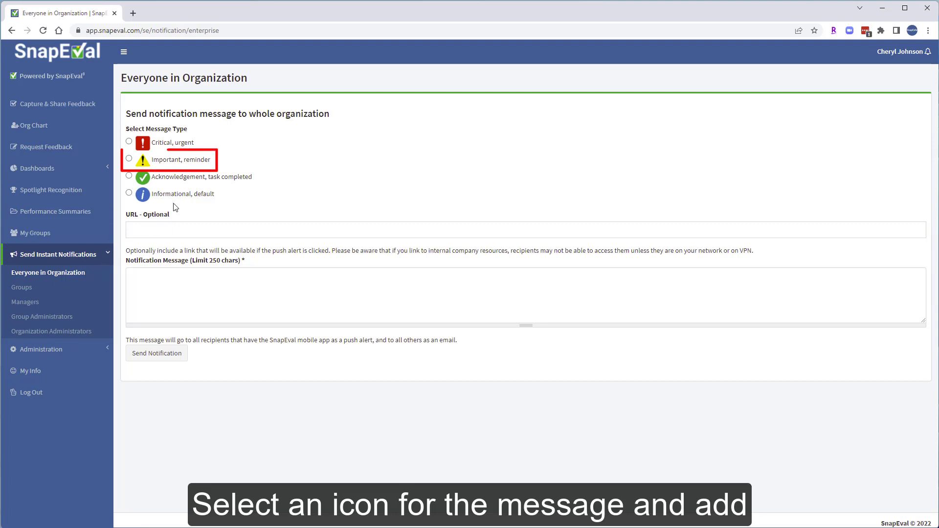
click(183, 164)
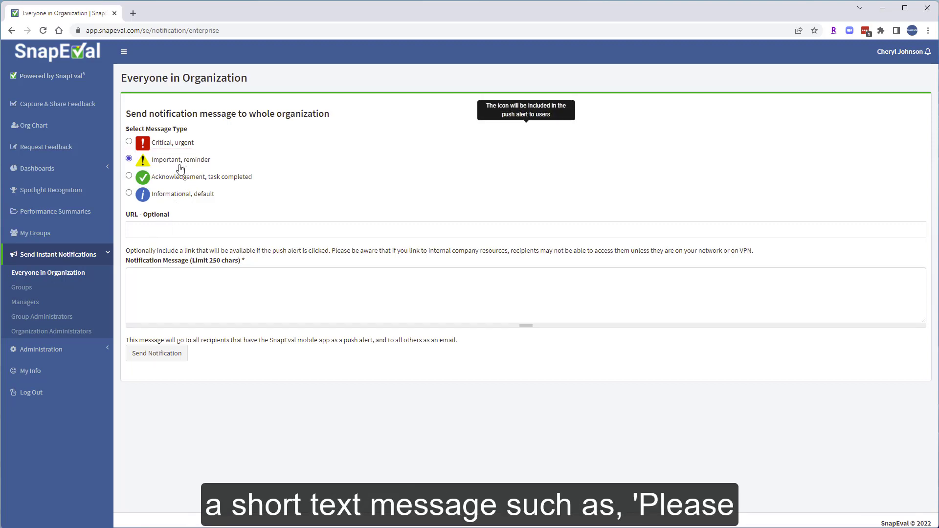
Step: Enter the notification 'Please remember to enroll in Two-Factor Authentication for your SnapEval account.' and send it
click(159, 279)
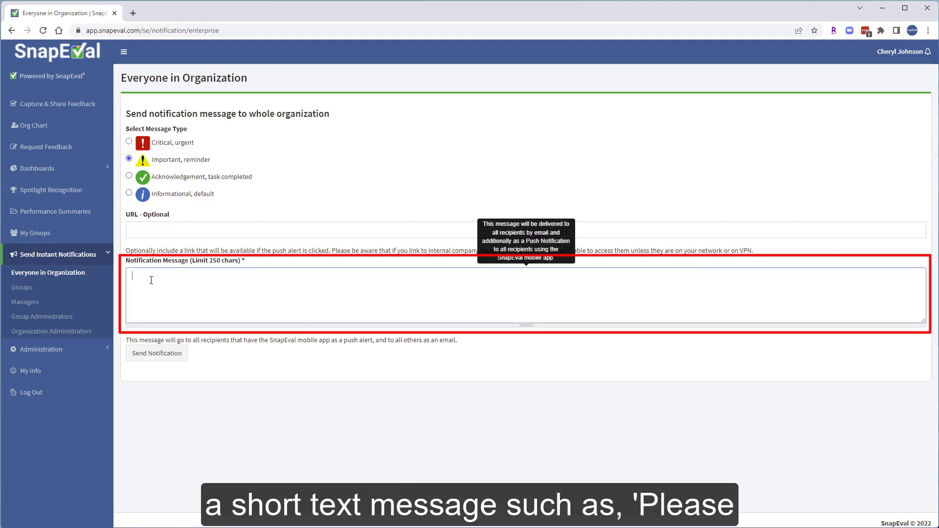
text(Please)
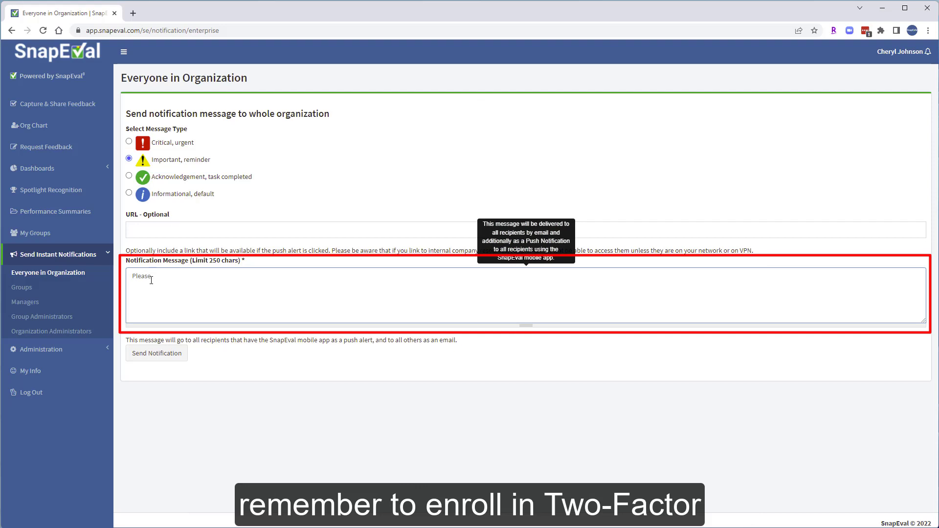
text( remember to enroll in Two-Factor Authentication for your SnapEval account)
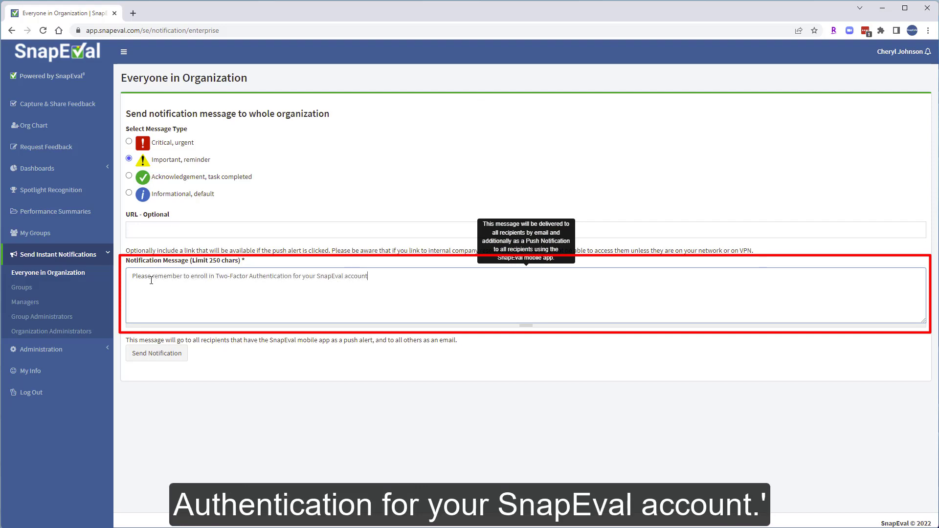
text(.)
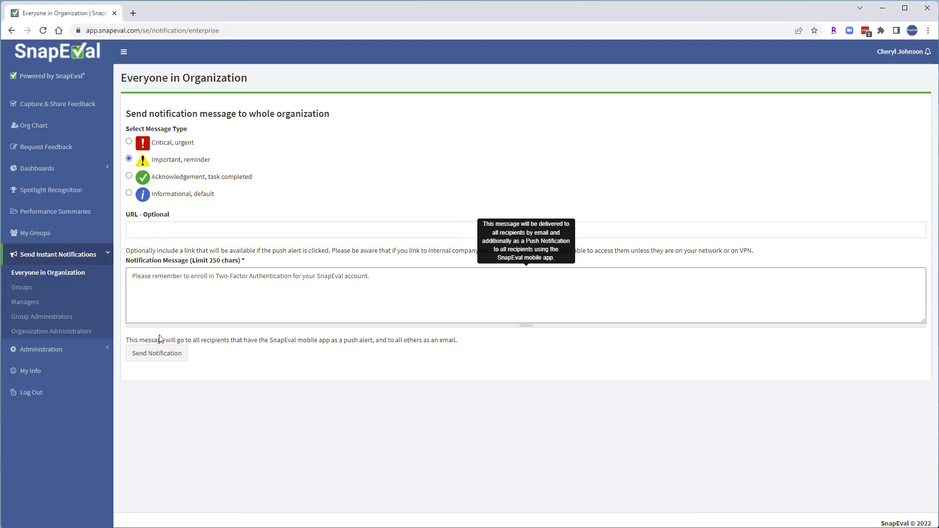
click(154, 361)
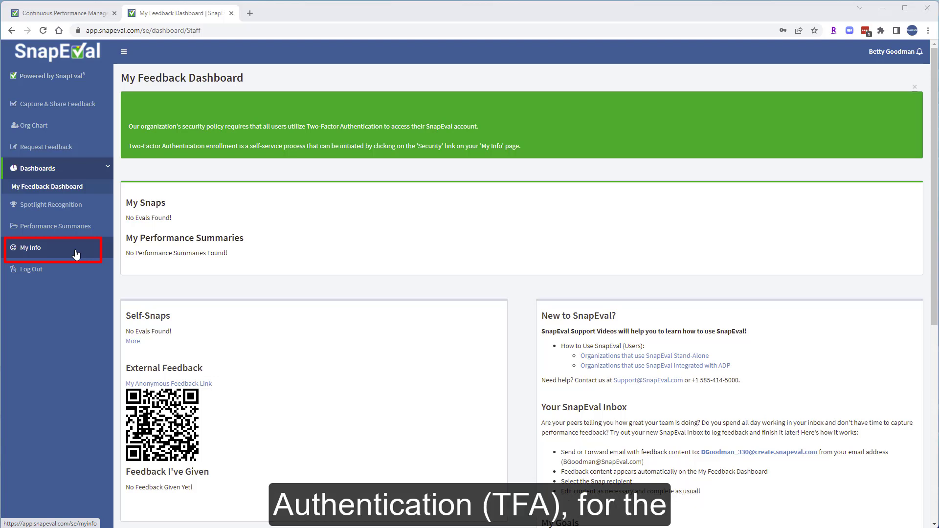
Step: As the employee, open the Security section of My Info and begin setting up a TFA application
click(76, 254)
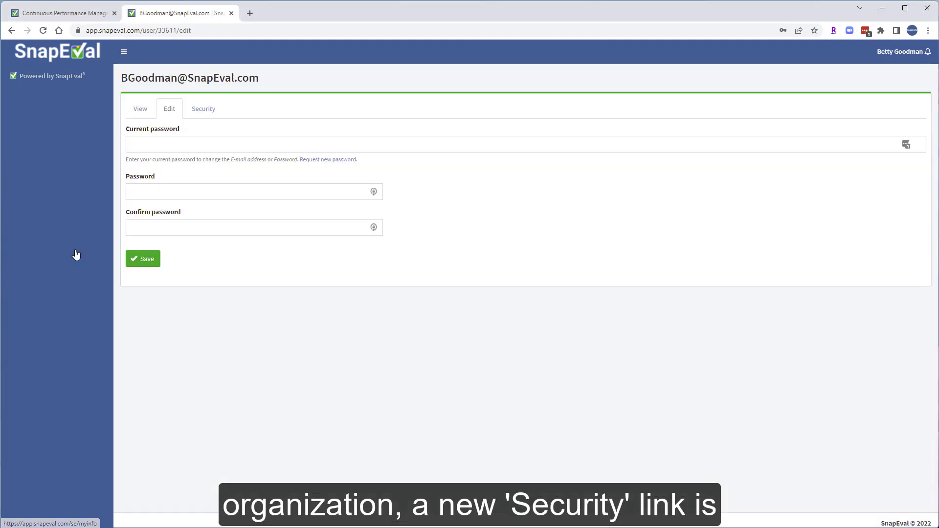
click(211, 115)
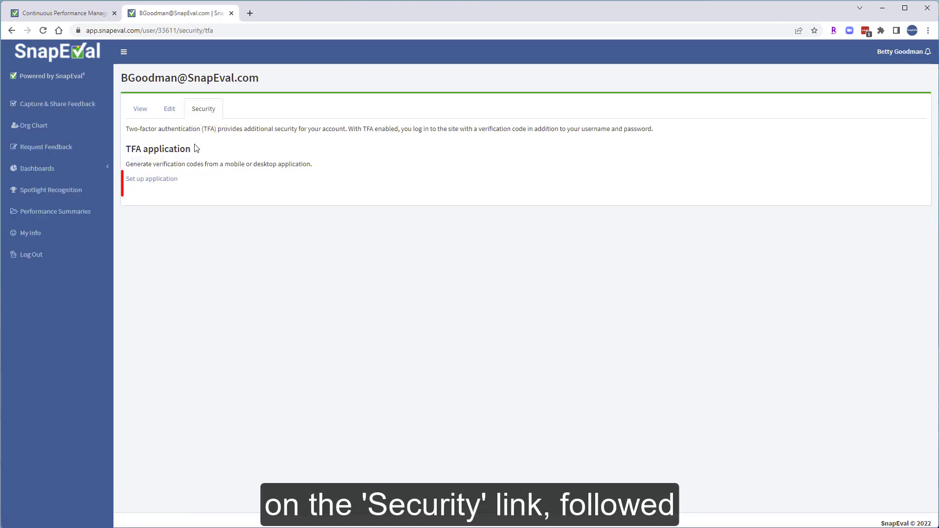
click(175, 185)
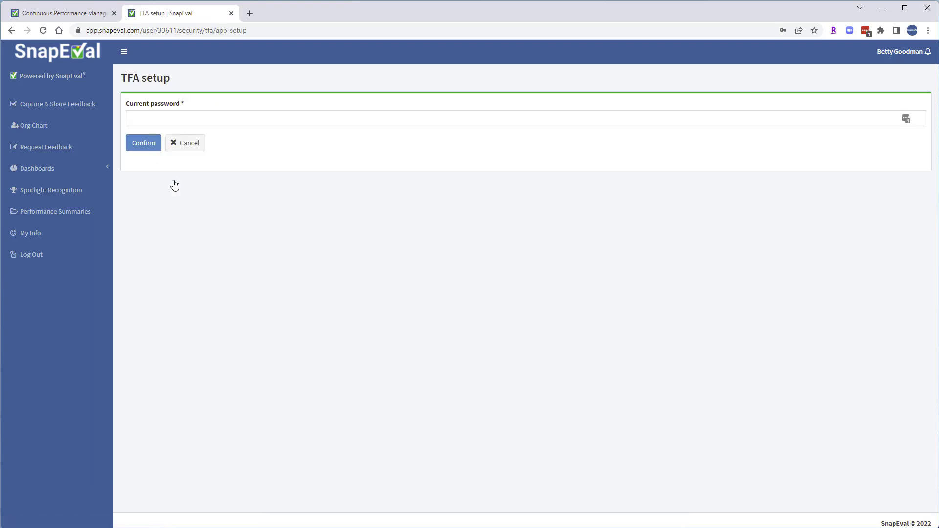
Step: Enter the account's current password and confirm to continue the TFA setup
click(163, 119)
text(•••••••••)
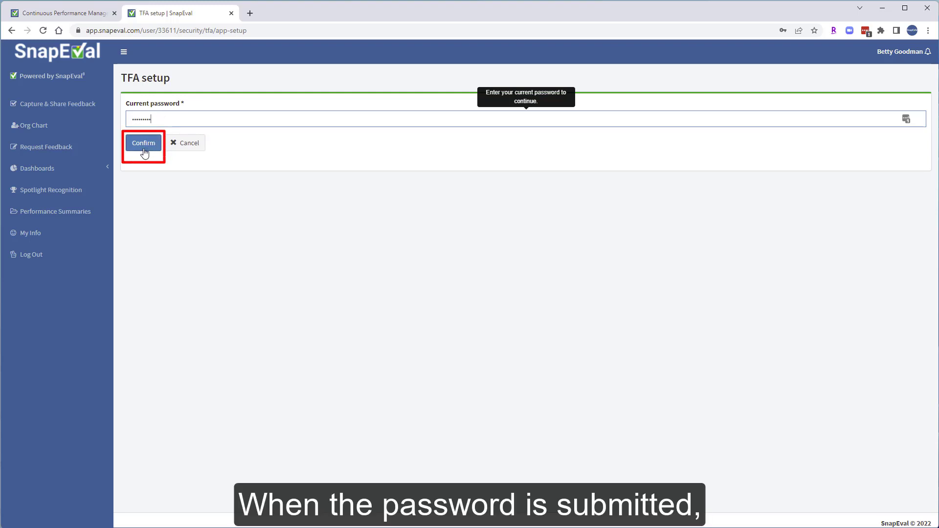
click(144, 151)
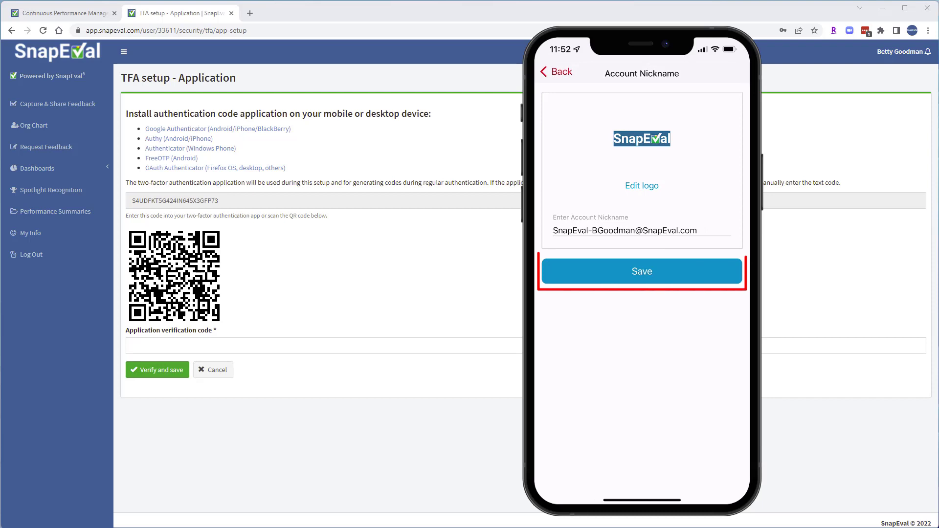
Step: Enter the verification code shown in the authenticator app and verify to save the TFA application
click(208, 344)
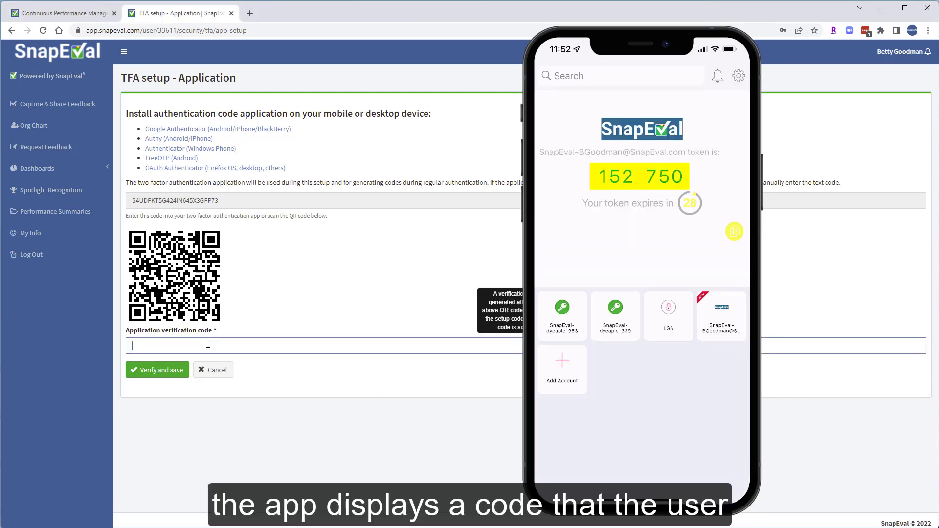
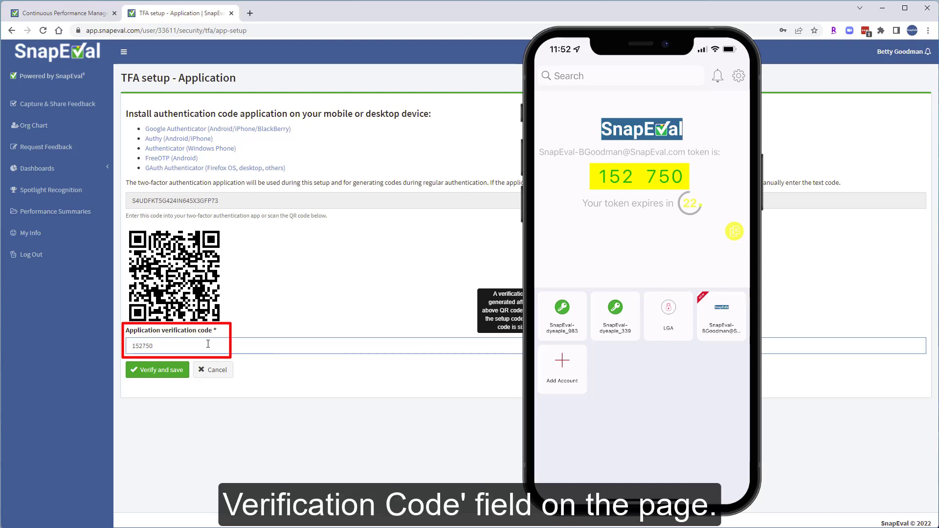
click(161, 376)
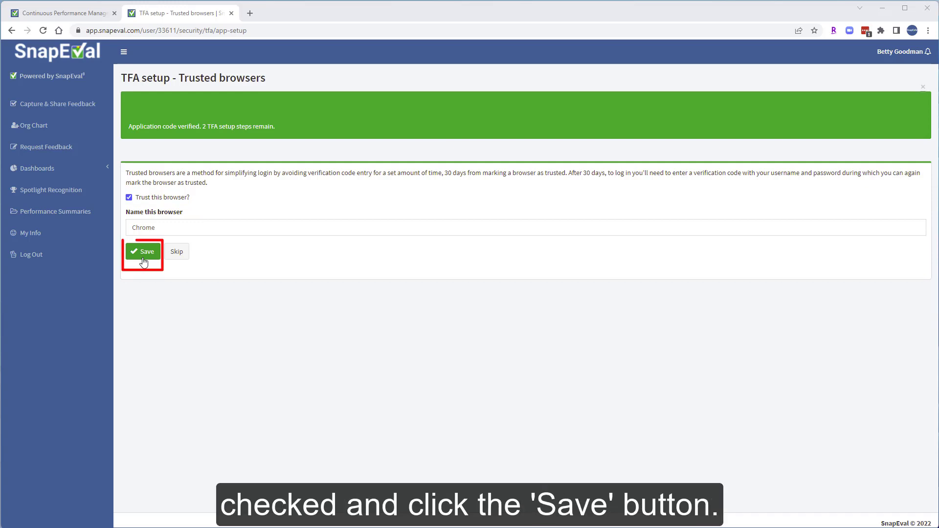
Step: Save Chrome as a trusted browser, then save the recovery codes to finish the TFA setup
click(144, 263)
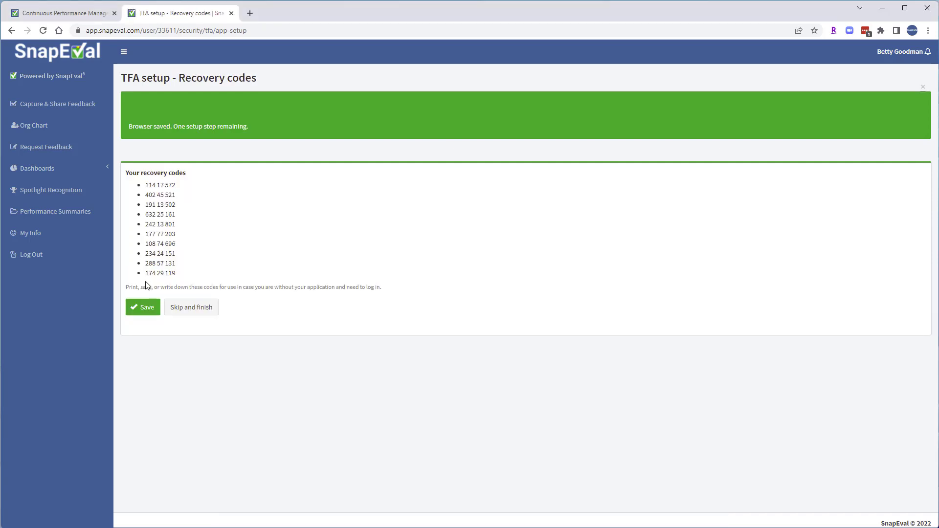
click(152, 316)
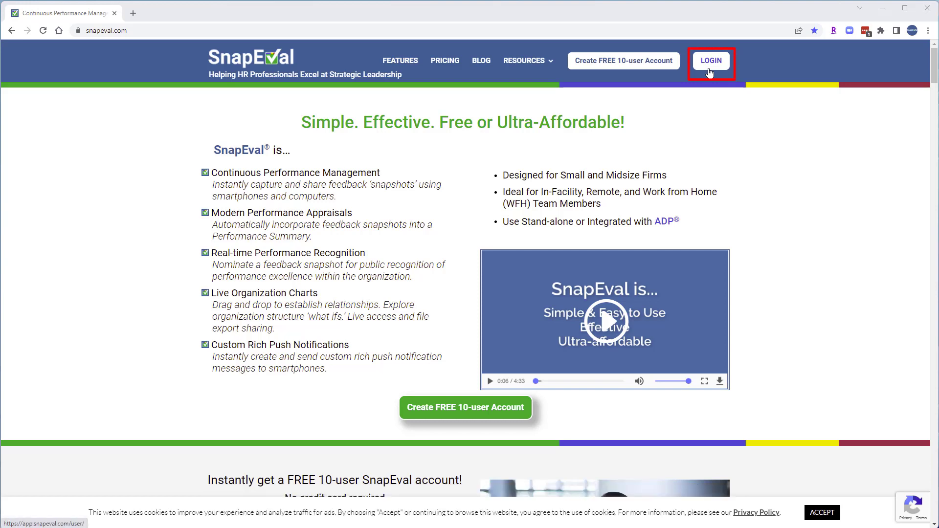
Step: Log in from the SnapEval website with the employee's e-mail address and account password
click(709, 67)
click(572, 118)
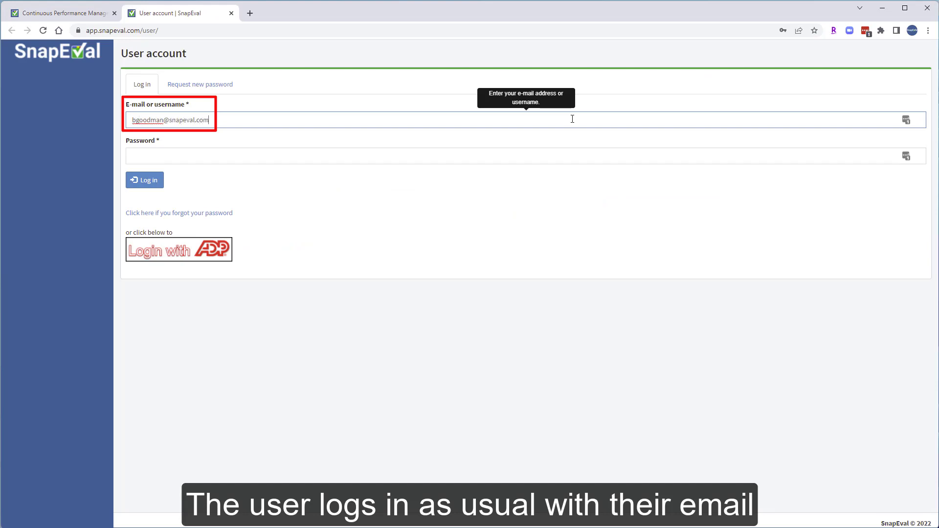
key(Tab)
text(*********)
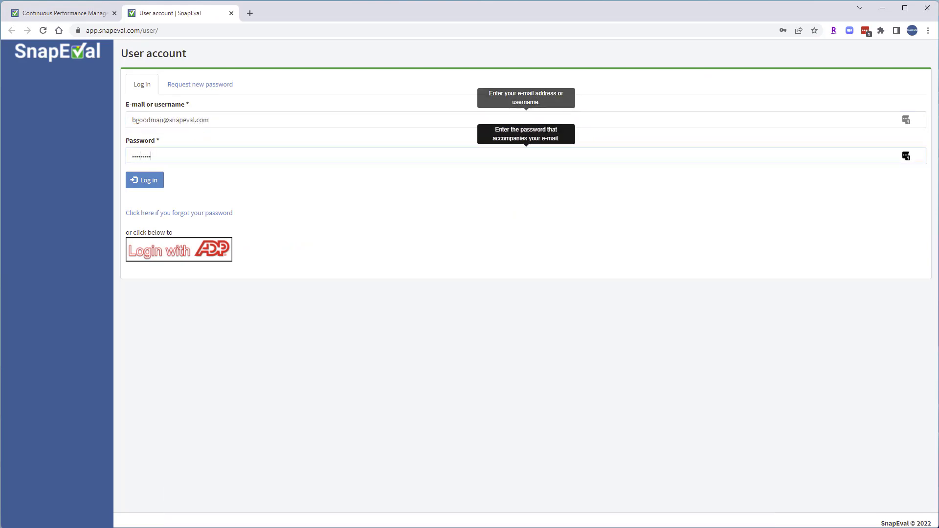
click(158, 186)
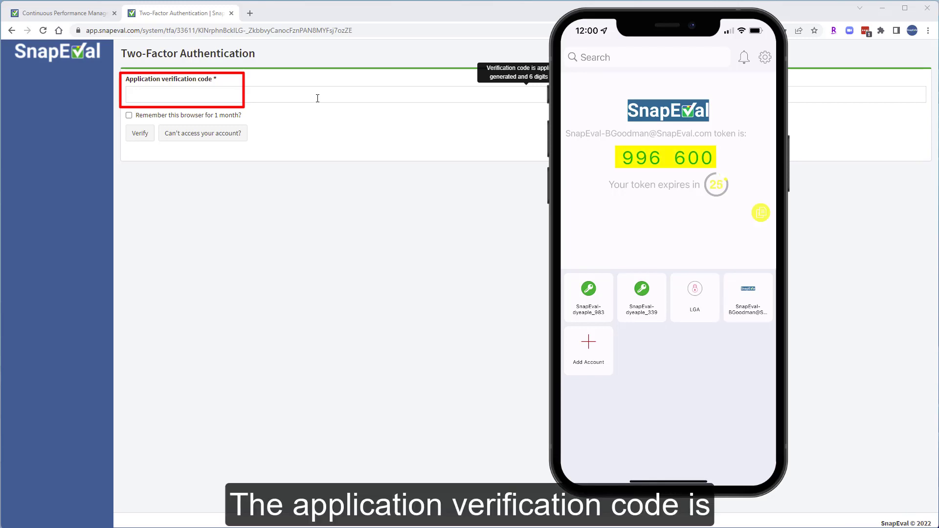
Step: Enter the app's current verification code, choose to remember this browser for 1 month, and verify the login
click(317, 98)
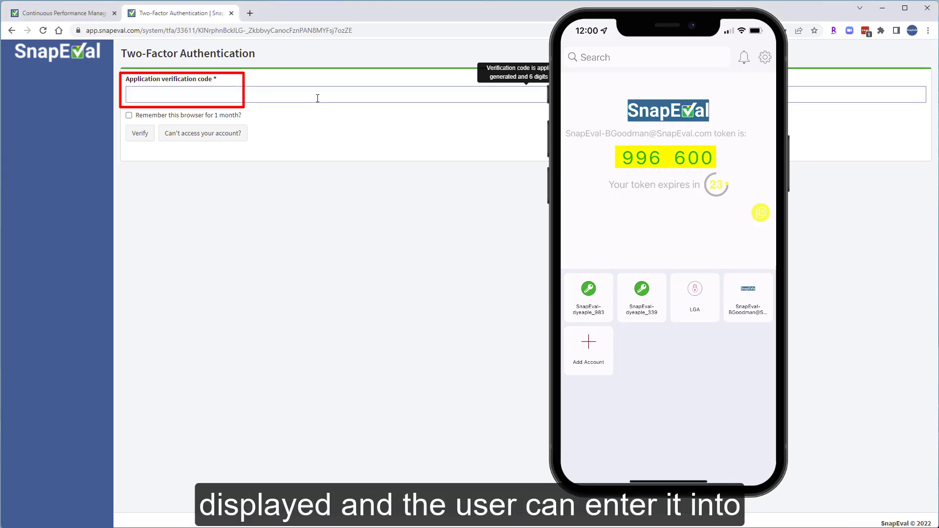
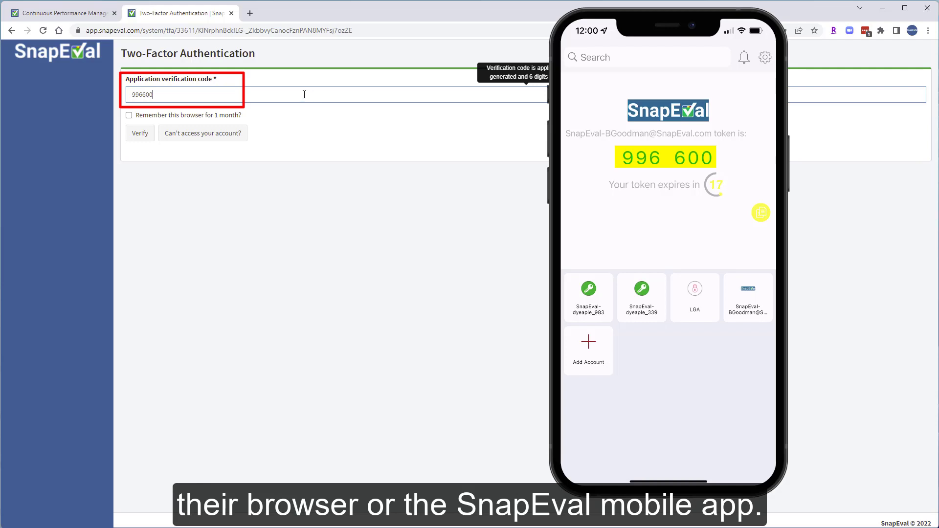
click(220, 121)
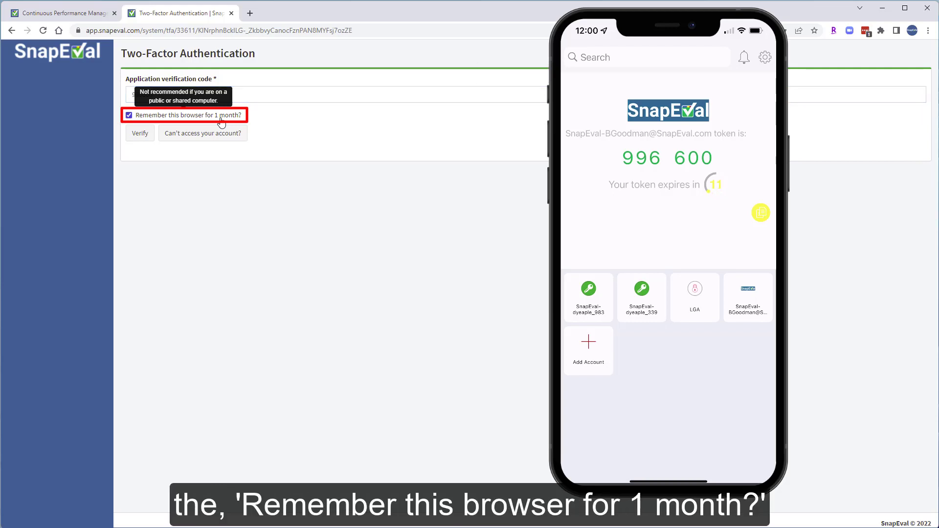
click(141, 134)
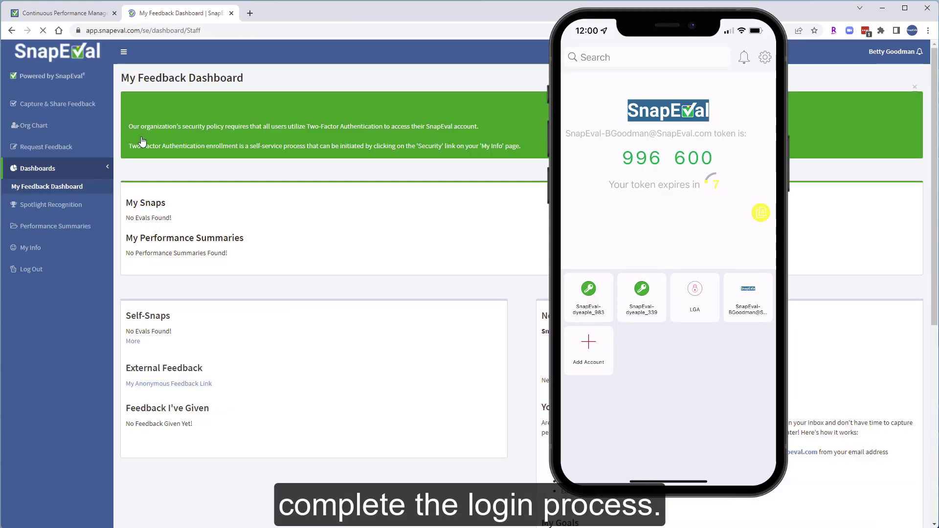